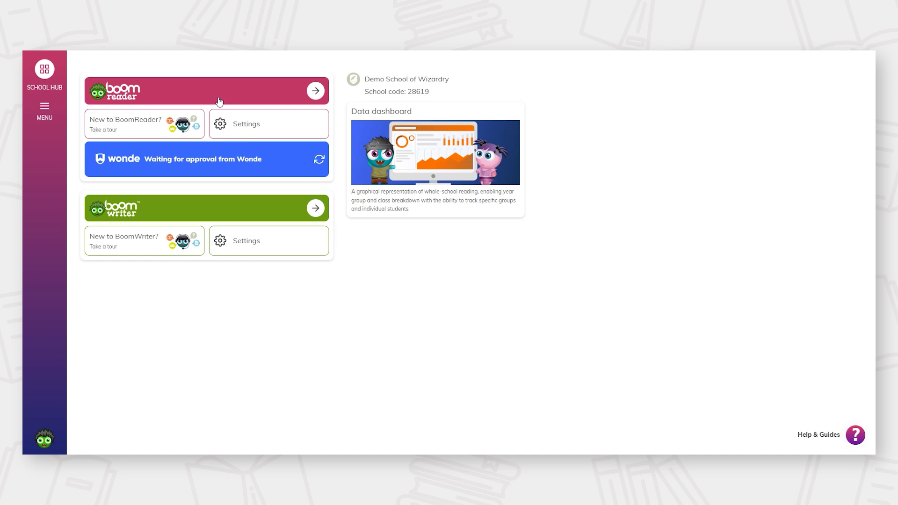
Open the 6A English class in BoomReader and like the two newest reading log entries in its activity feed
click(180, 95)
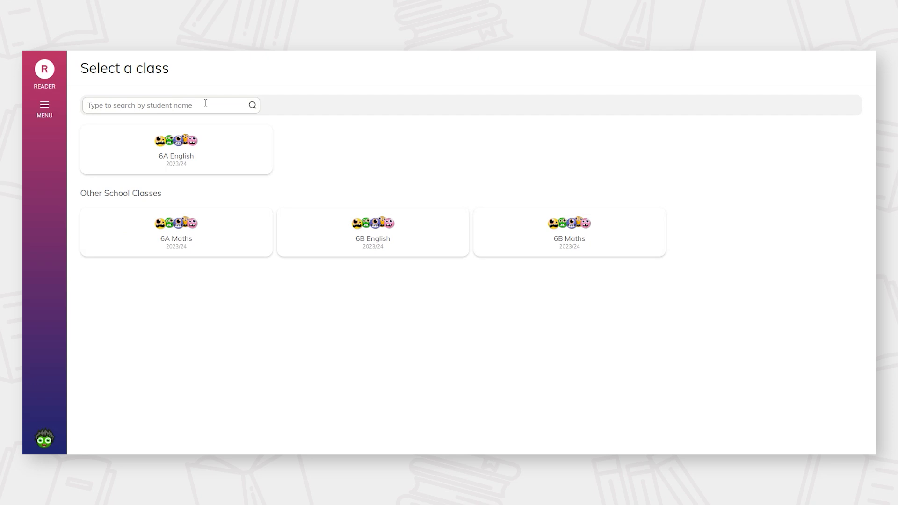
click(166, 144)
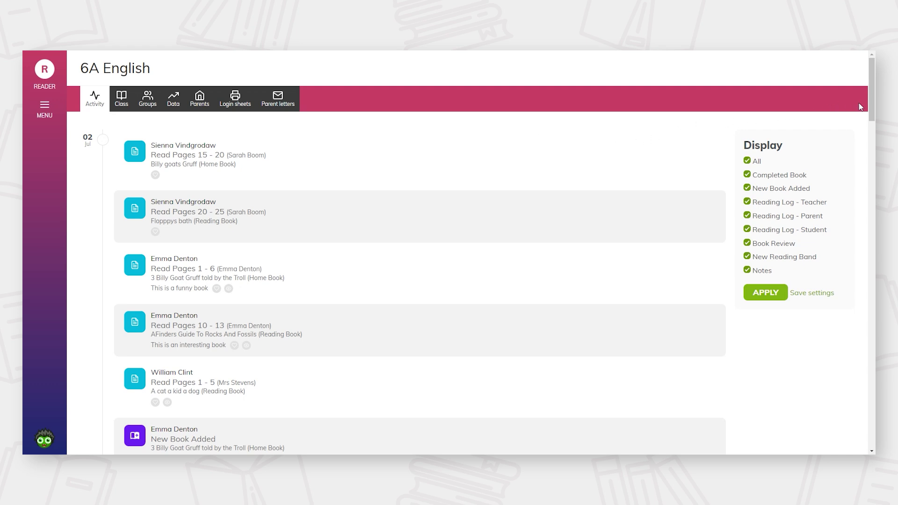
drag(873, 107, 826, 103)
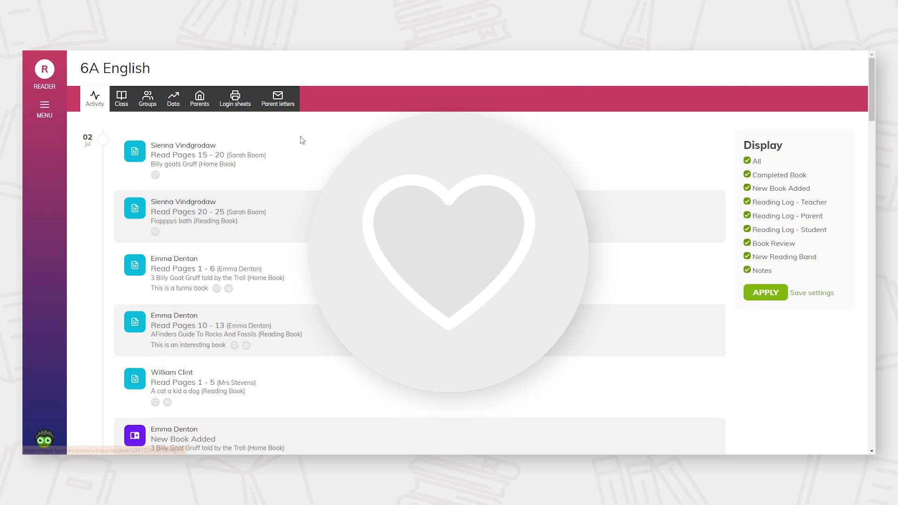
click(155, 177)
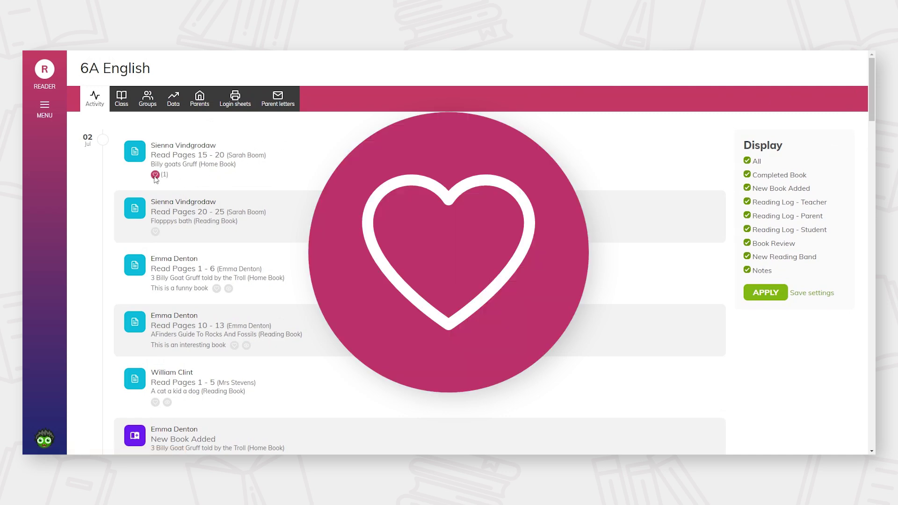
click(155, 233)
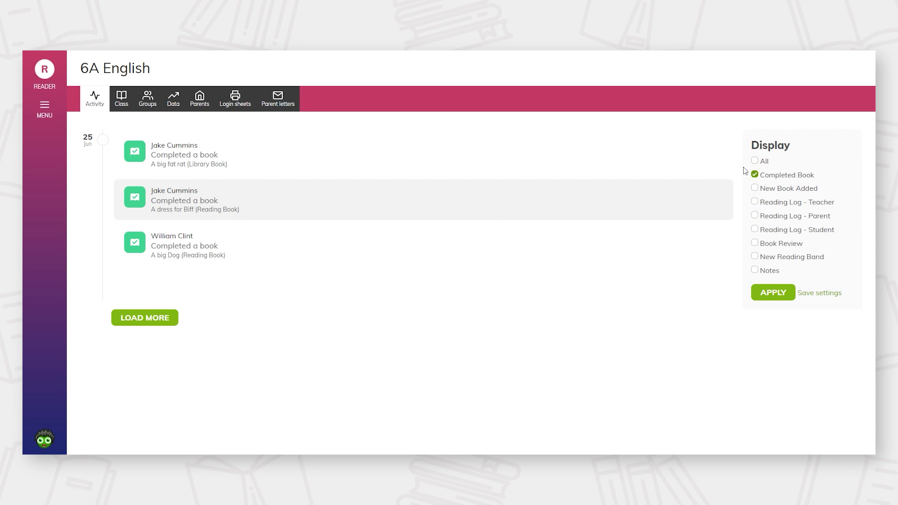
Filter the class activity feed by parent and student reading logs
click(755, 216)
click(755, 229)
click(756, 293)
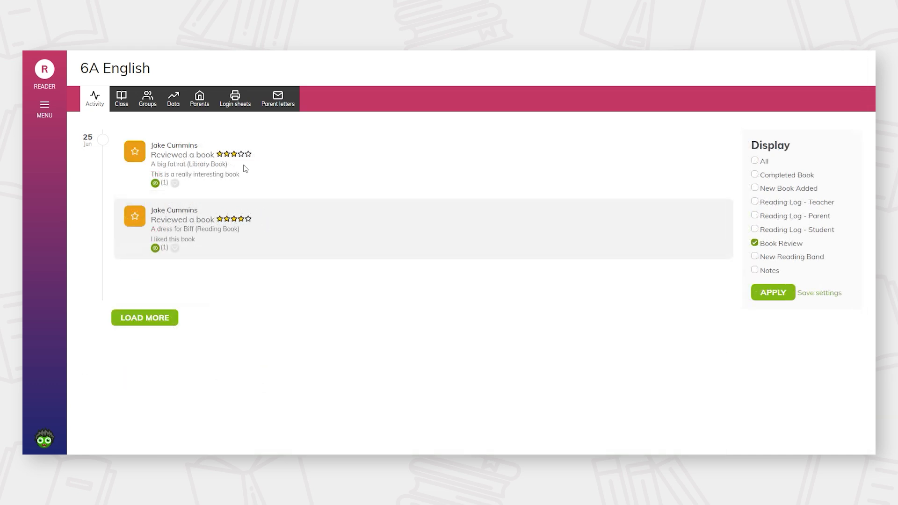
Like both book reviews, for A big fat rat and A dress for Biff
click(175, 184)
click(175, 248)
Filter the activity feed to show only new reading bands instead of book reviews
click(754, 243)
click(755, 256)
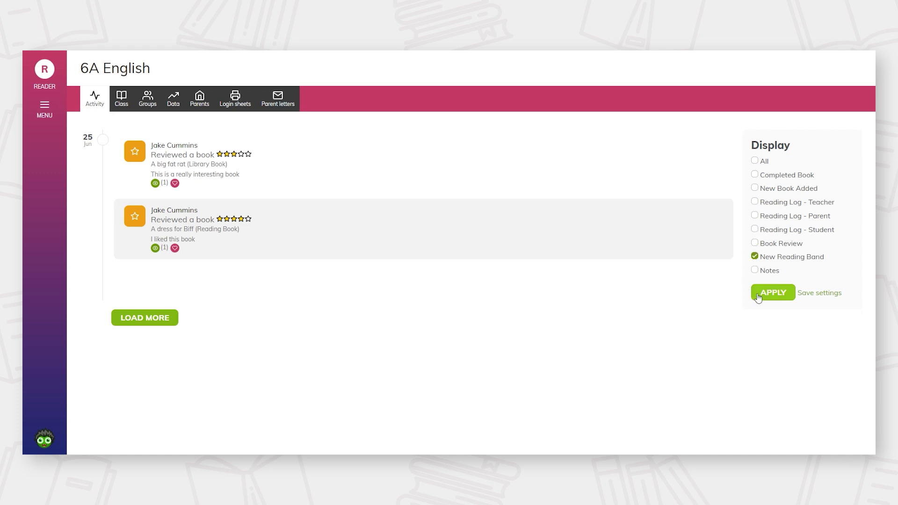
click(758, 296)
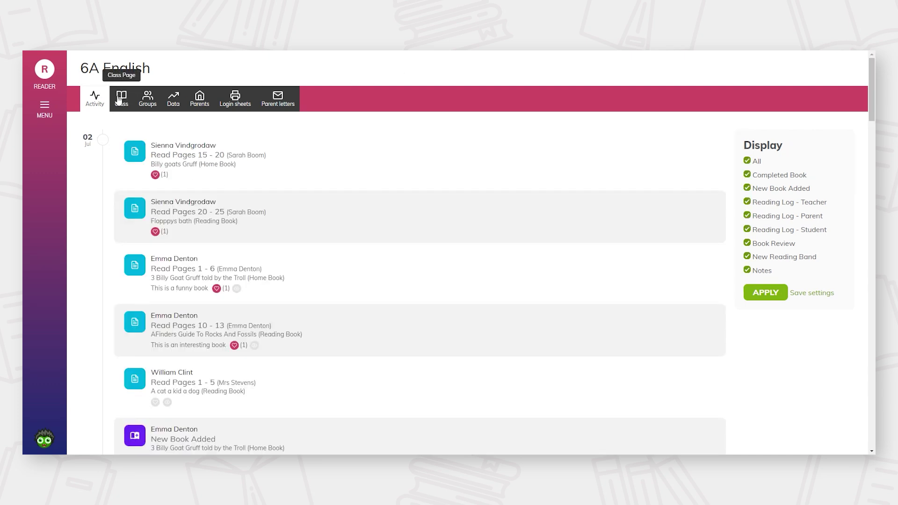
Open the class page for 6A English and display the pupils as a grid
click(118, 99)
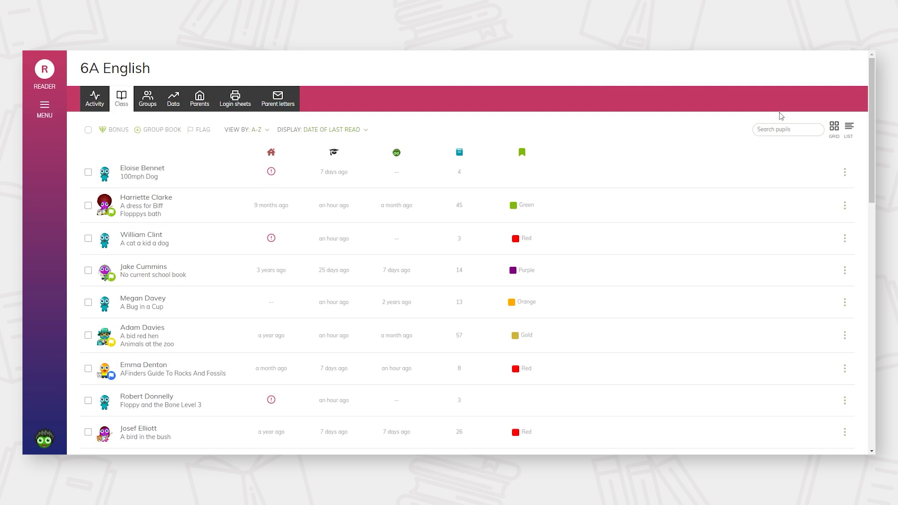
mouse_move(874, 139)
mouse_down()
mouse_move(868, 251)
mouse_move(863, 130)
mouse_up()
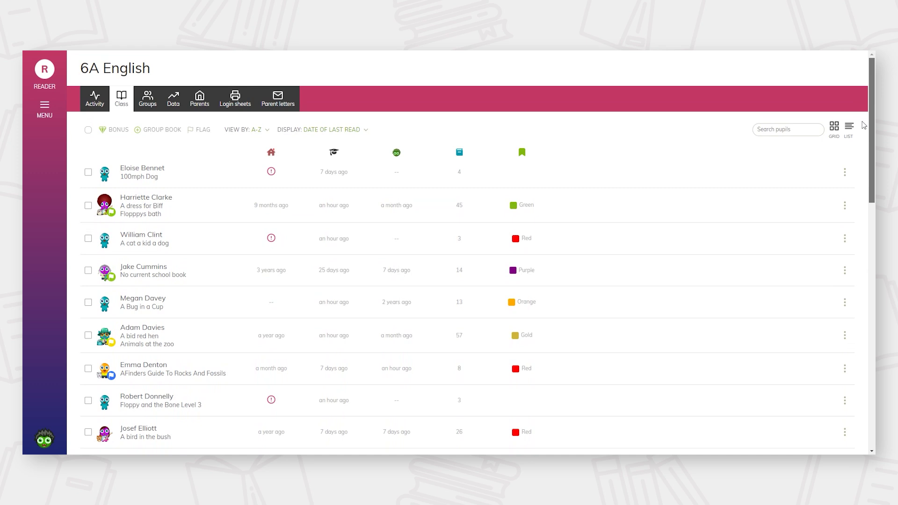
click(834, 129)
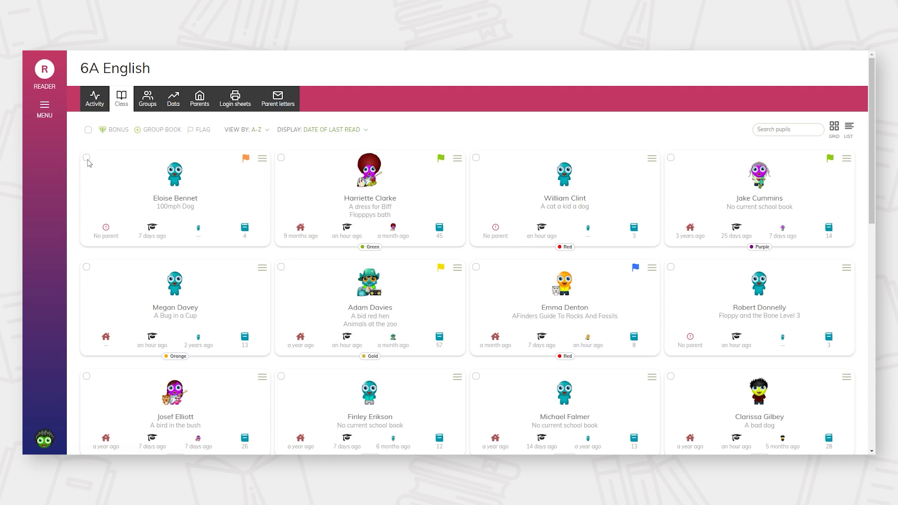
Award a bonus gem to the pupil reading A Bug in a Cup
click(87, 267)
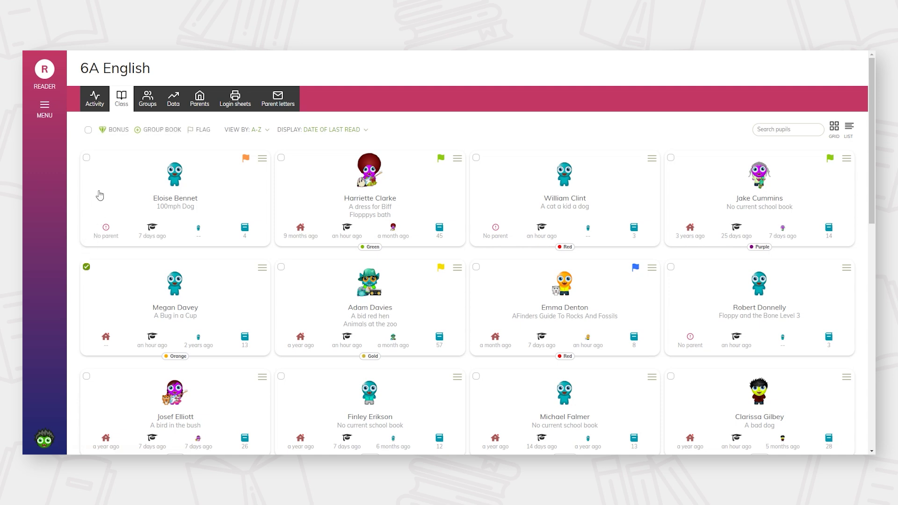
click(118, 131)
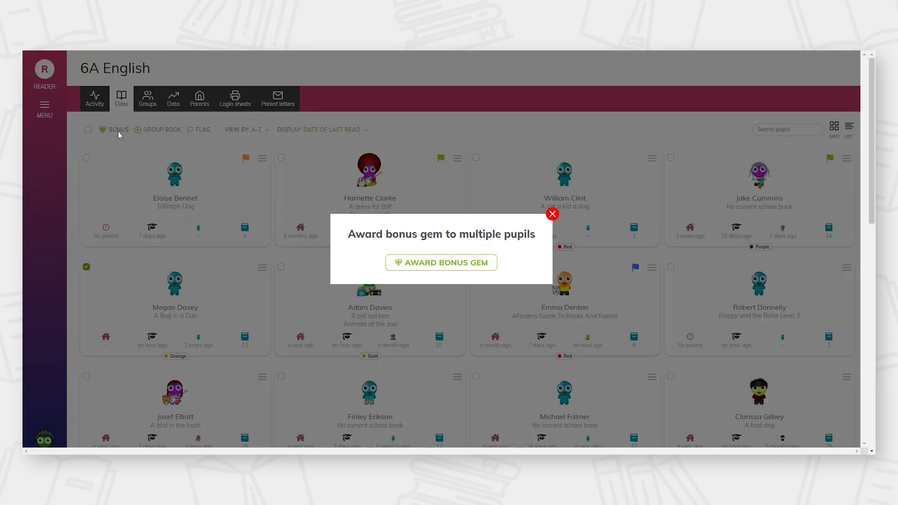
click(399, 269)
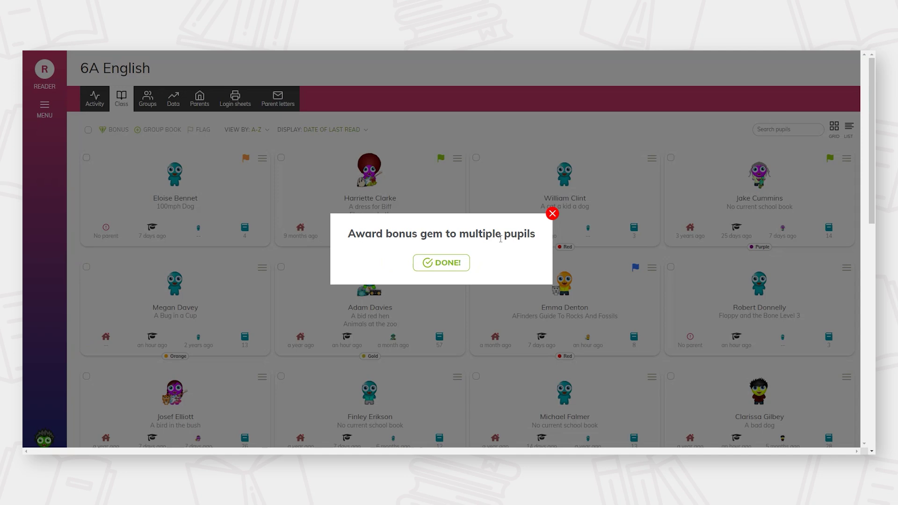
click(552, 216)
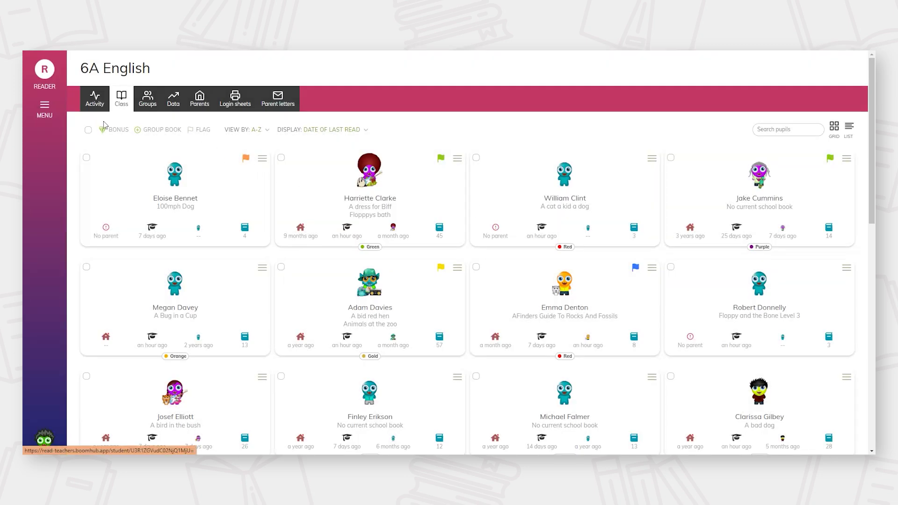
Award a bonus gem to every pupil in the class at once
click(88, 131)
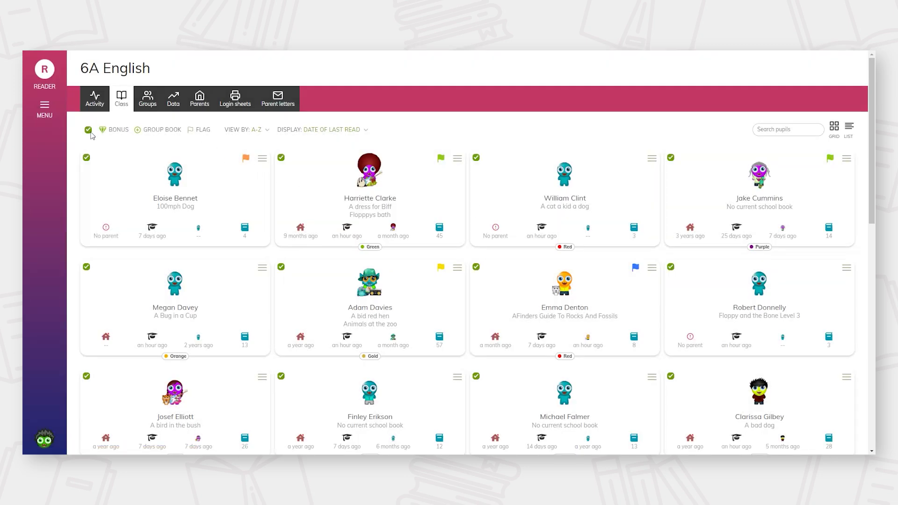
click(115, 133)
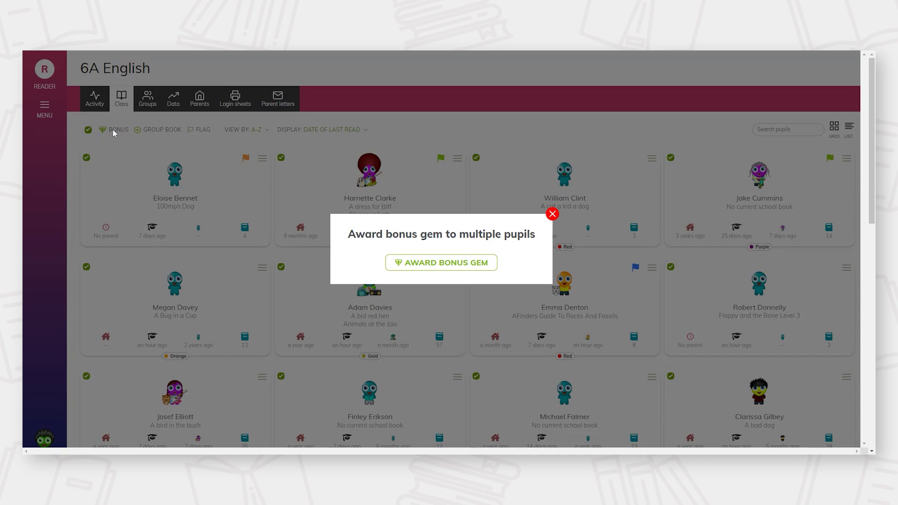
click(400, 266)
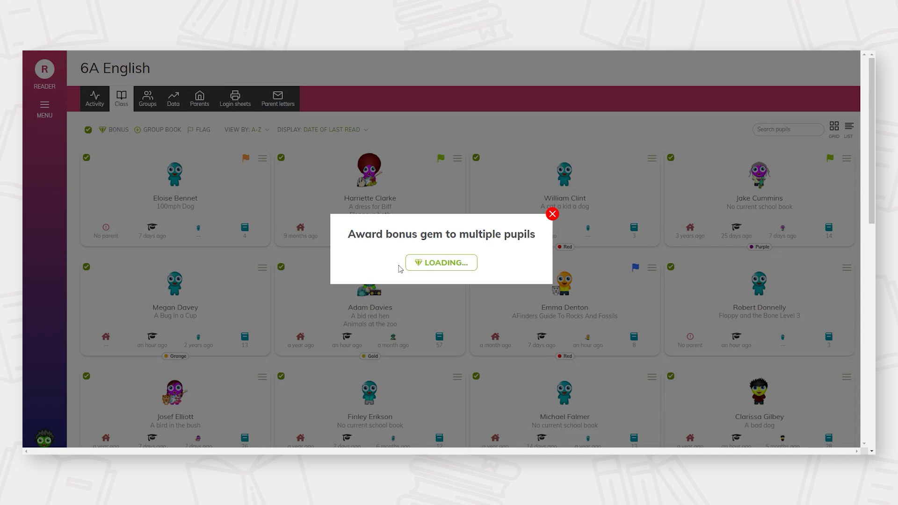
click(552, 214)
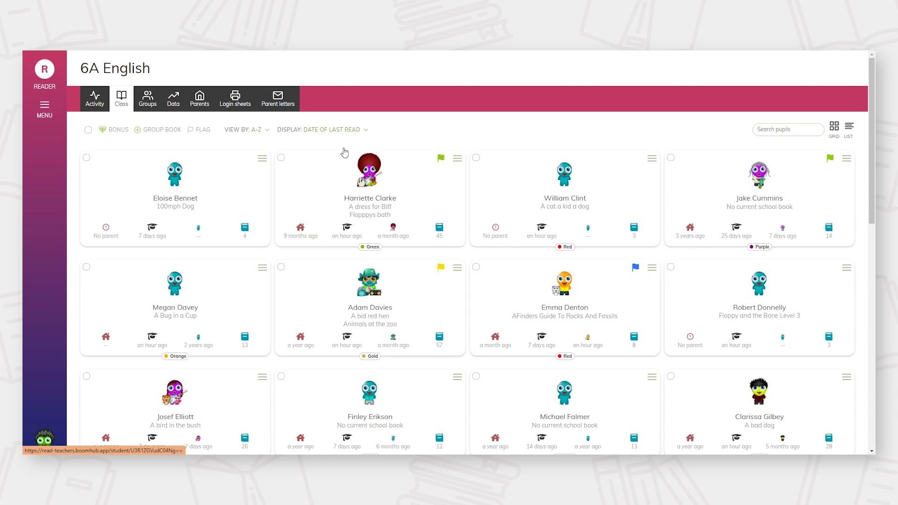
Flag the pupil reading 100mph Dog with the orange flag
click(87, 159)
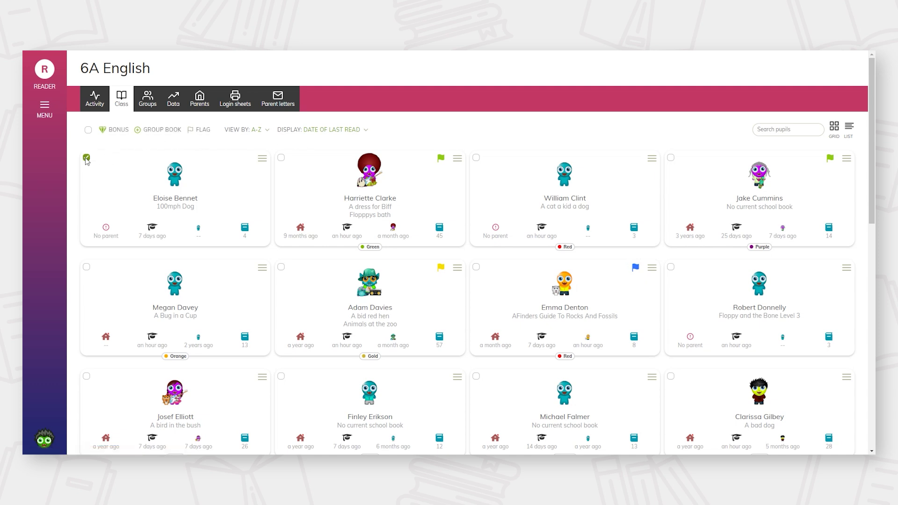
click(205, 131)
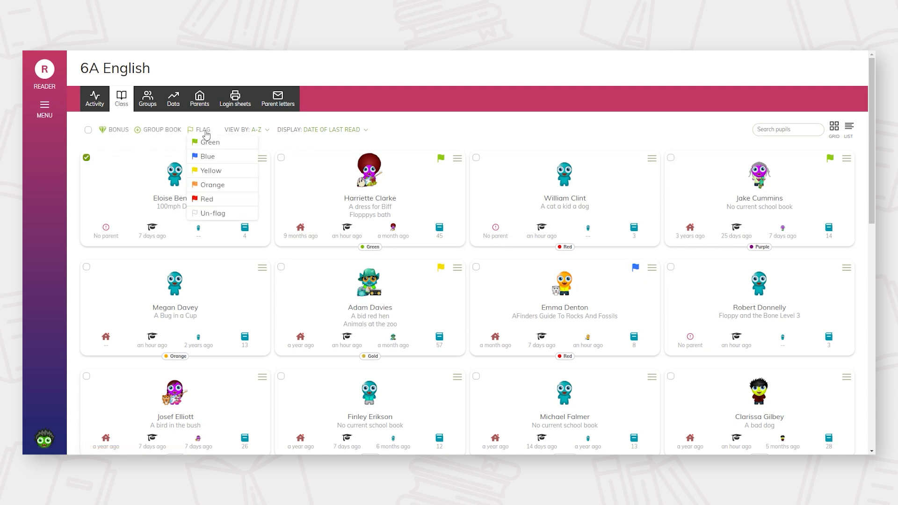
click(207, 187)
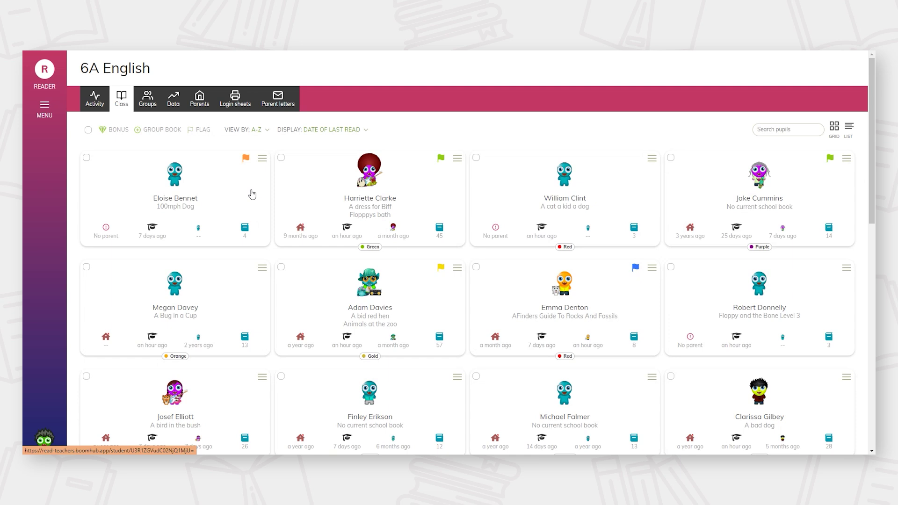
Add a note titled "Lost book" with the text "Please monitor" to the pupil reading A dress for Biff
click(457, 160)
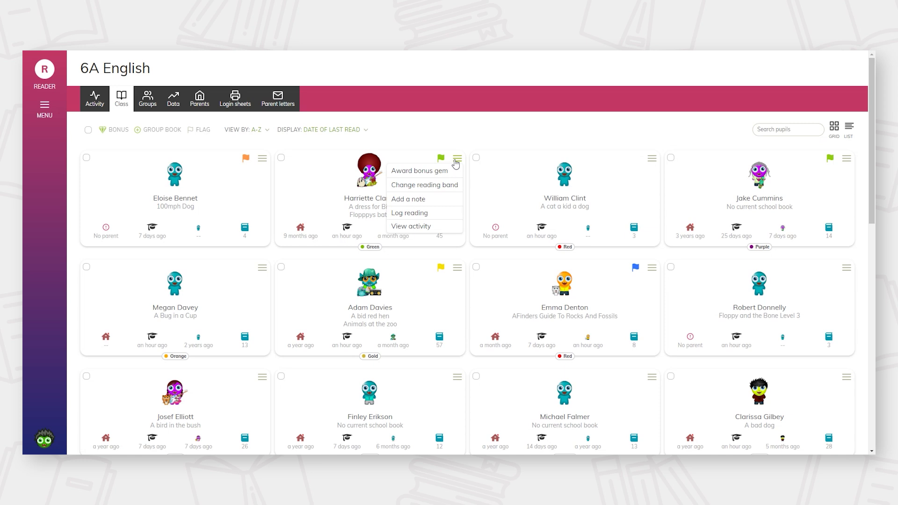
click(405, 203)
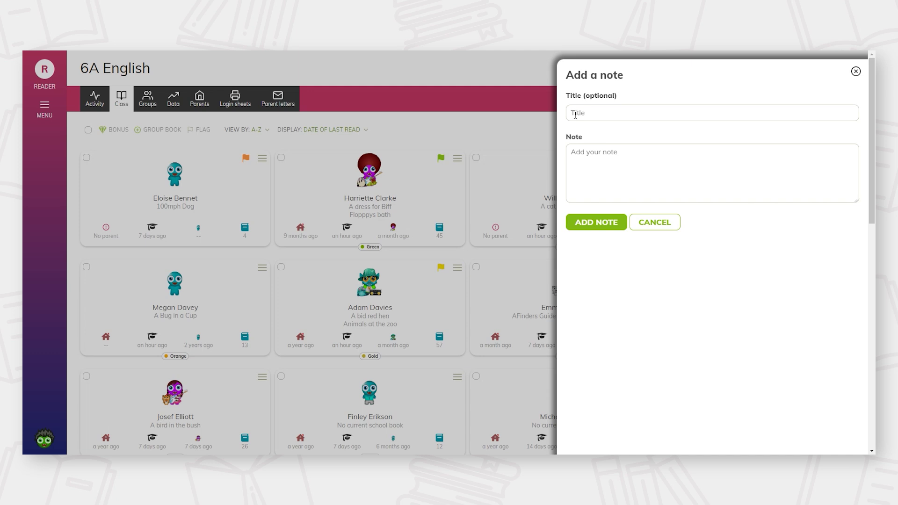
text(Lost book)
click(580, 151)
text(Please moniotr)
key(BackSpace)
key(BackSpace)
key(BackSpace)
text(tor)
click(595, 223)
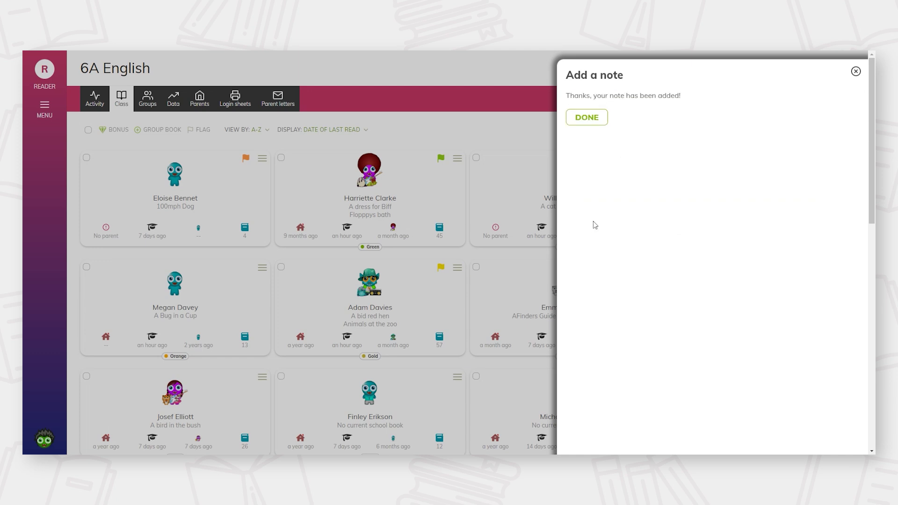
click(580, 117)
Log reading of A dress for Biff up to page 14 for the green-flagged pupil in the first row's second card
click(458, 159)
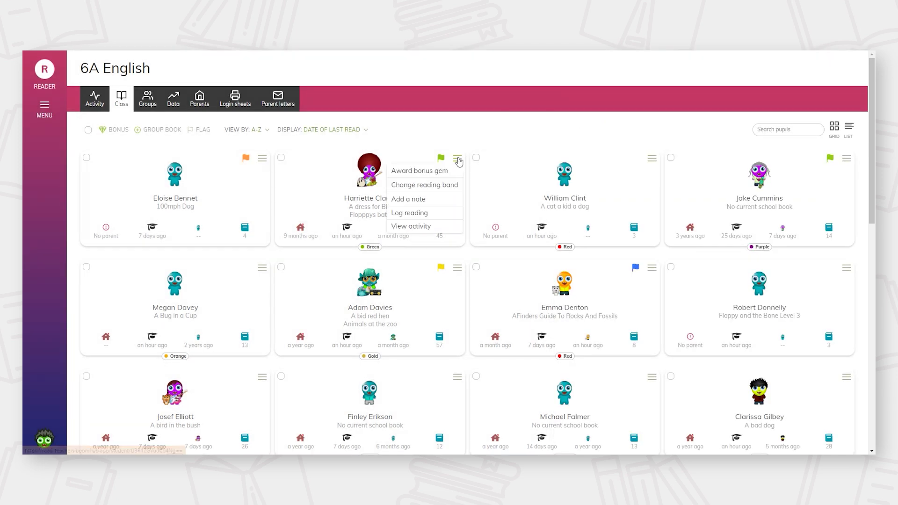
click(414, 214)
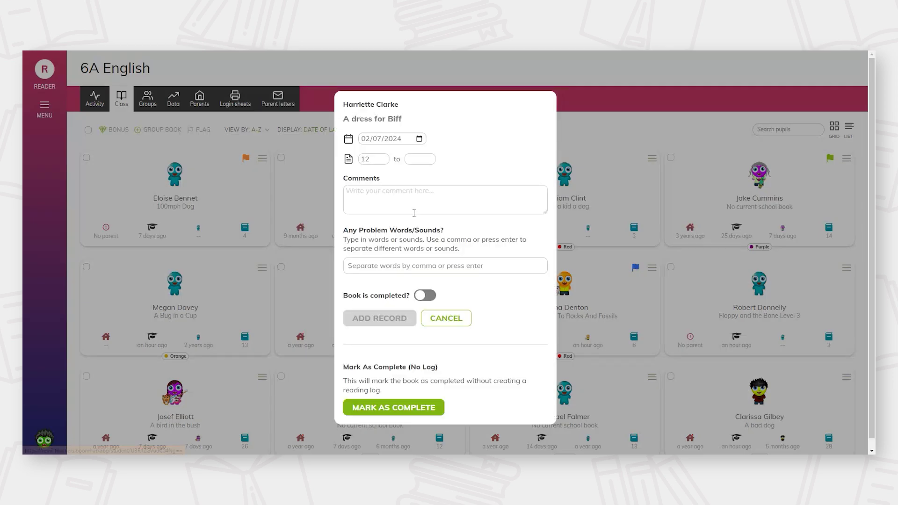
click(419, 159)
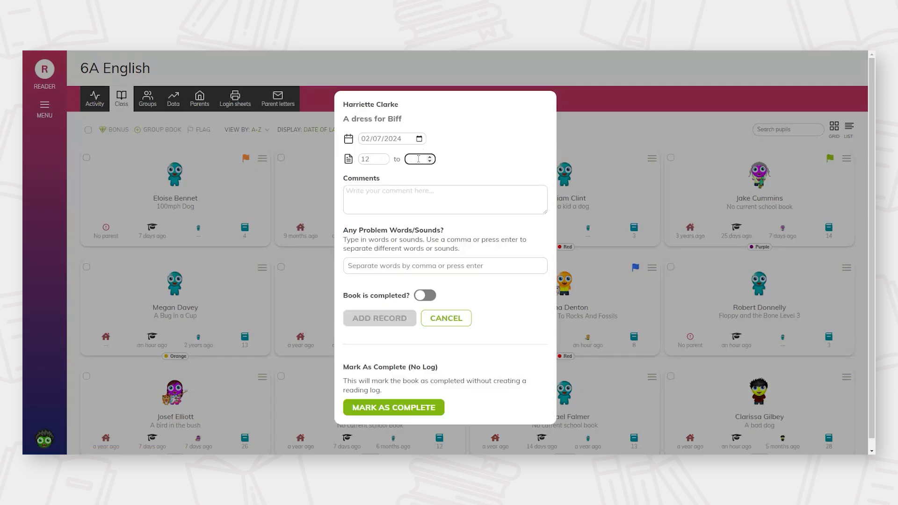
text(14)
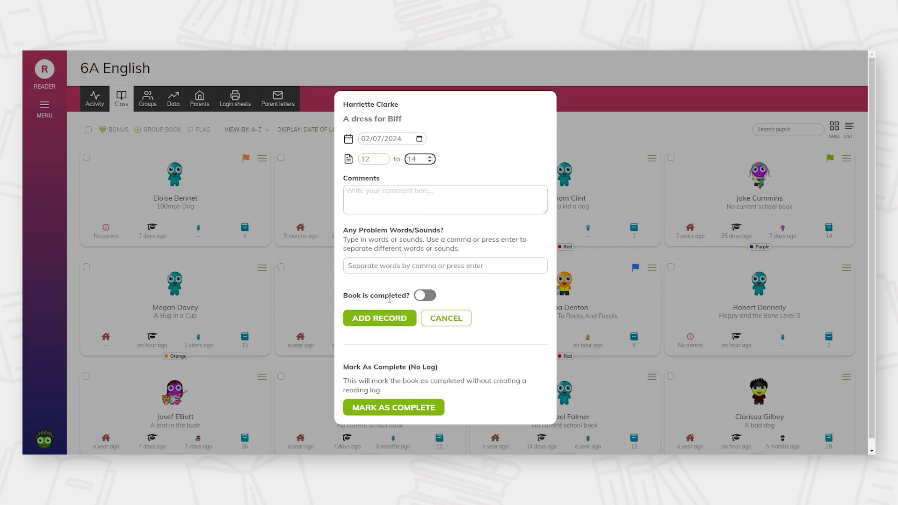
click(373, 322)
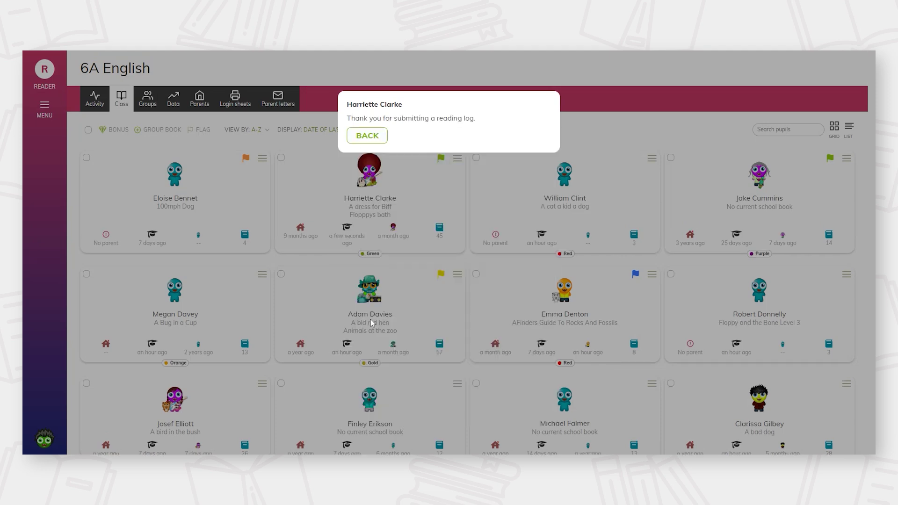
click(366, 138)
Log the same pupil's reading up to page 16 with comment "Fluently read today - great effort." and problem word "house"
click(458, 158)
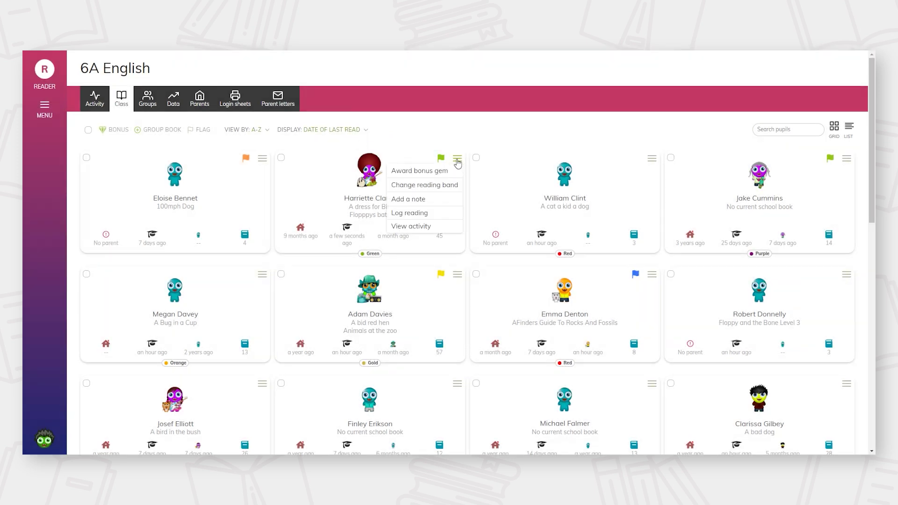
click(399, 214)
text(16)
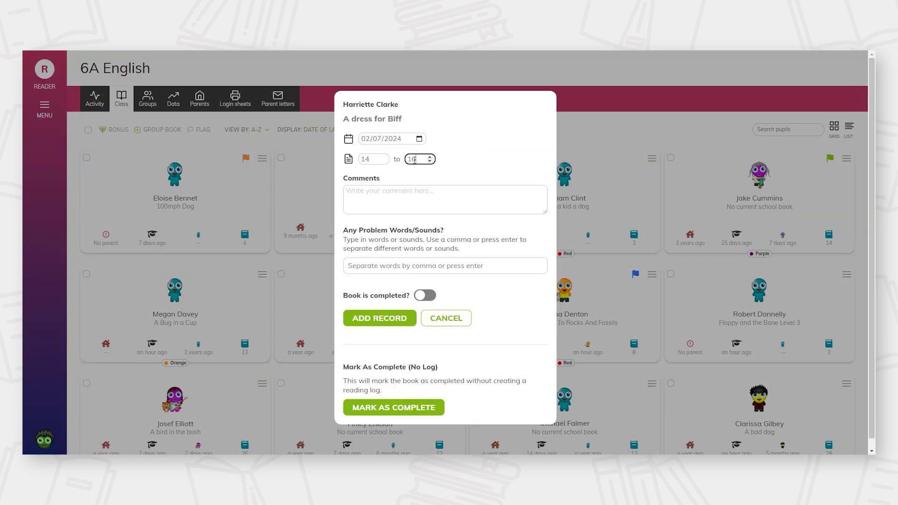
click(381, 192)
text(Fluently read today - g)
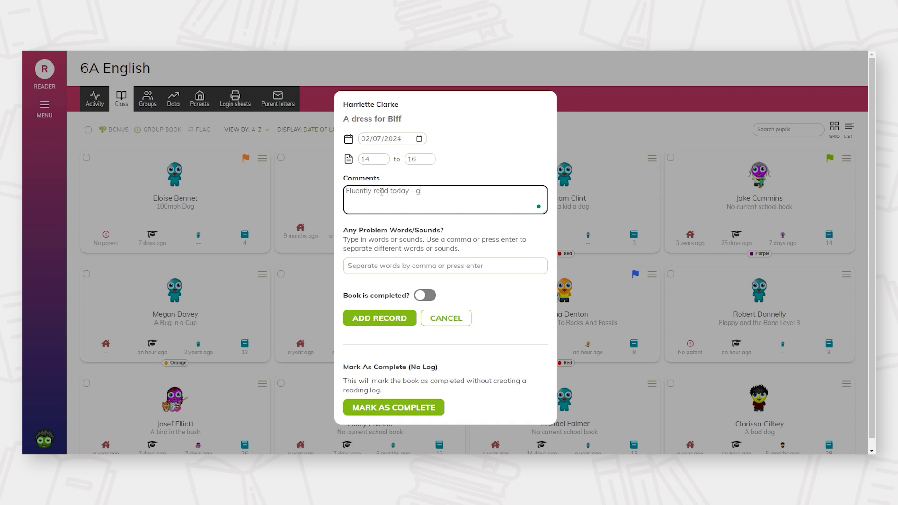
text(reat effort.)
click(371, 266)
text(house)
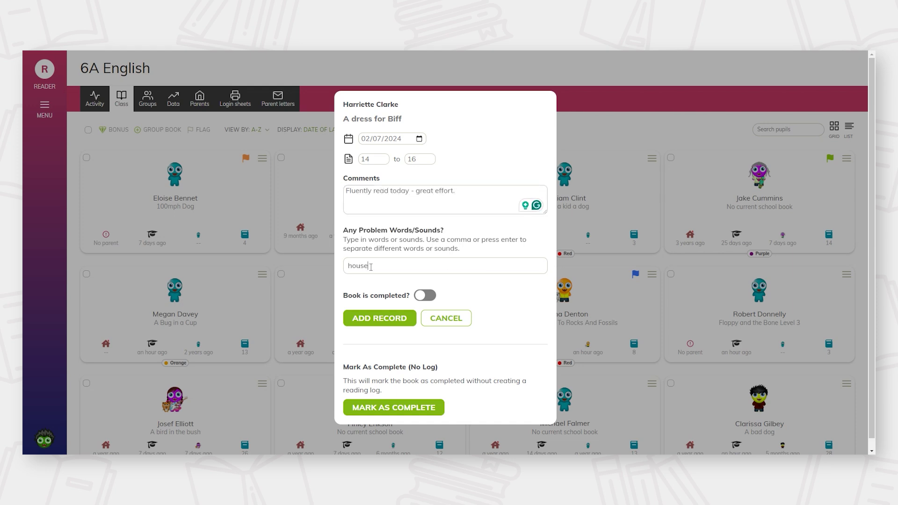
click(370, 318)
click(366, 137)
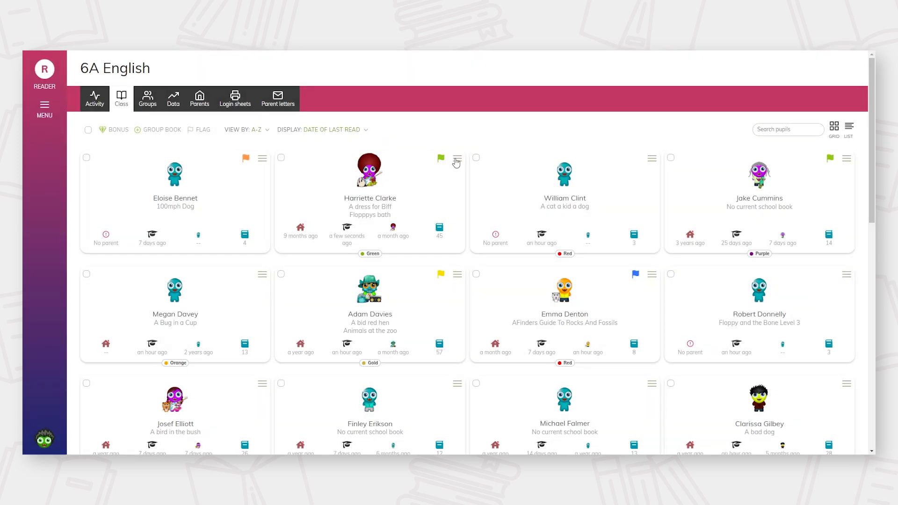
View the reading activity of the green-flagged pupil reading A dress for Biff and return to the class list
click(458, 159)
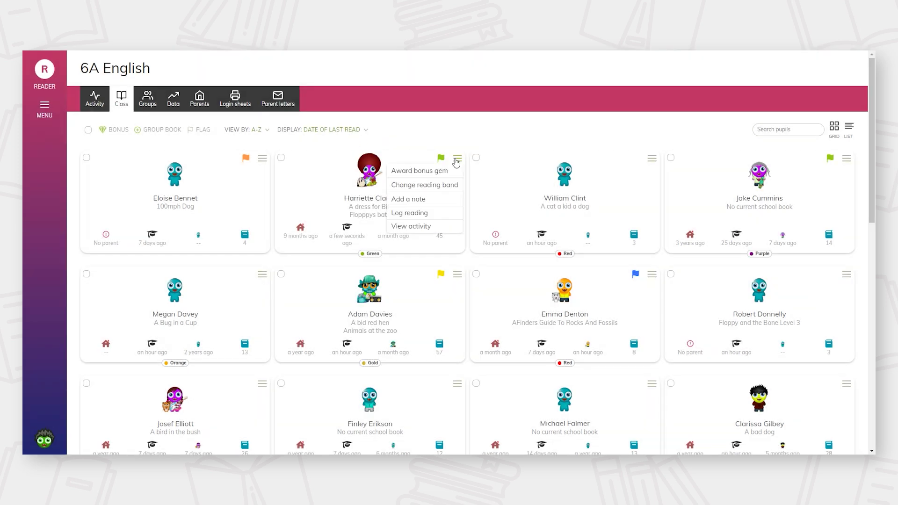
click(407, 227)
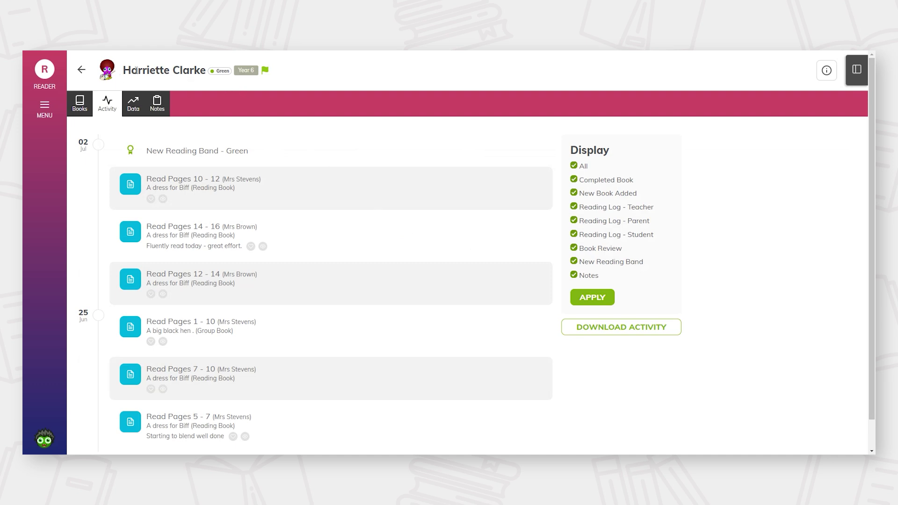
key(alt+Left)
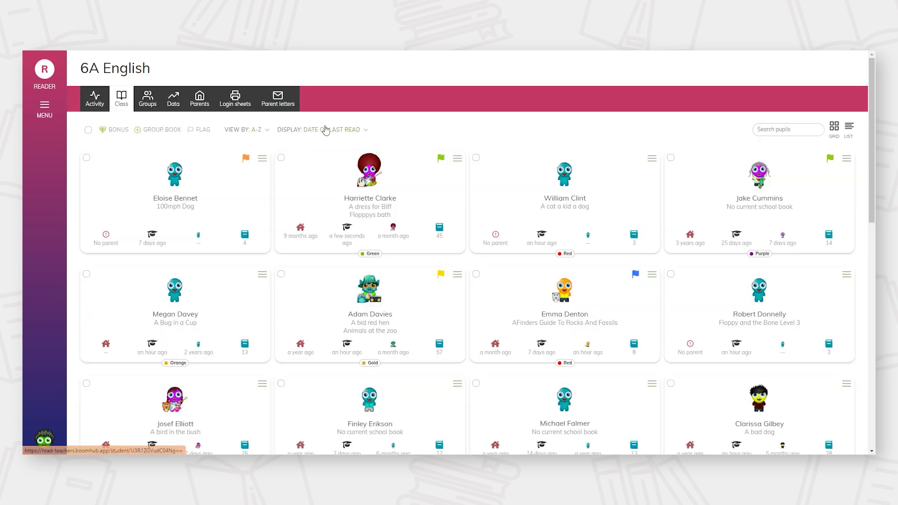
Order the class by time since last teacher read and restore the A-Z order
click(268, 132)
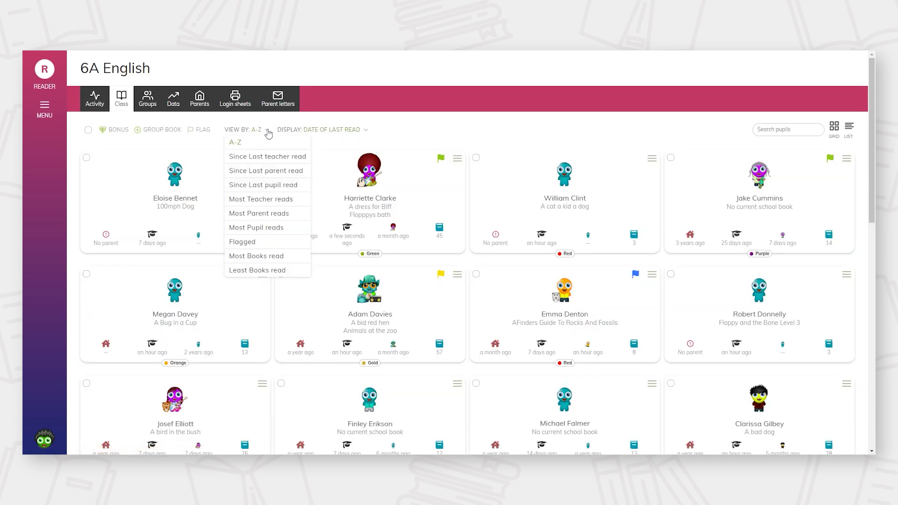
click(255, 162)
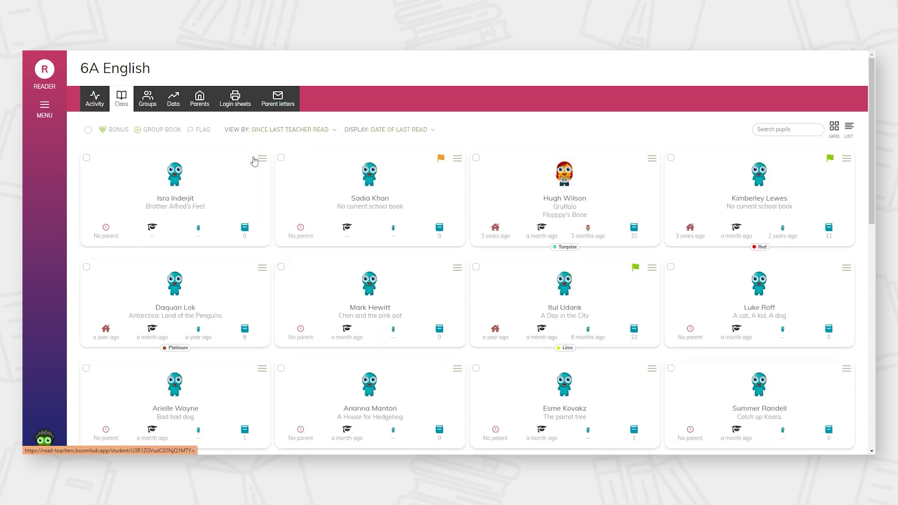
click(327, 131)
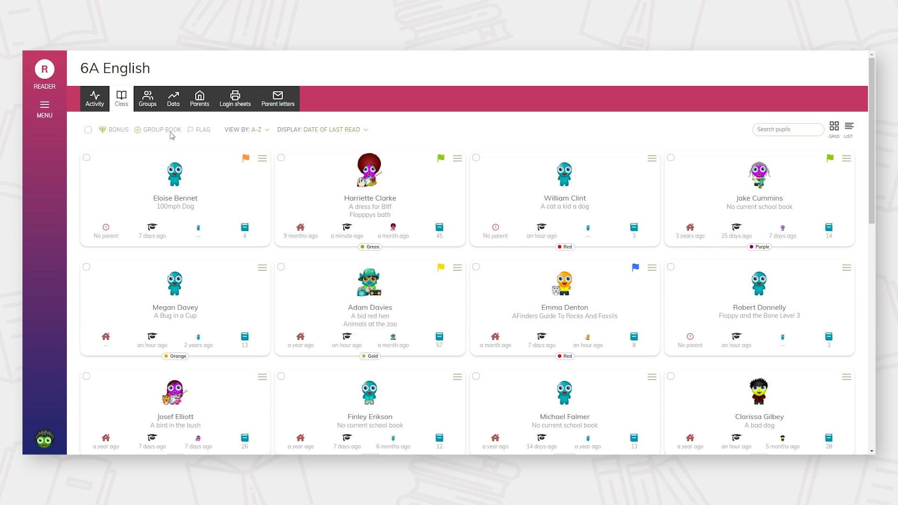
Select the first two pupils in both the second and third rows and start a group book for them
click(281, 268)
click(281, 376)
click(86, 377)
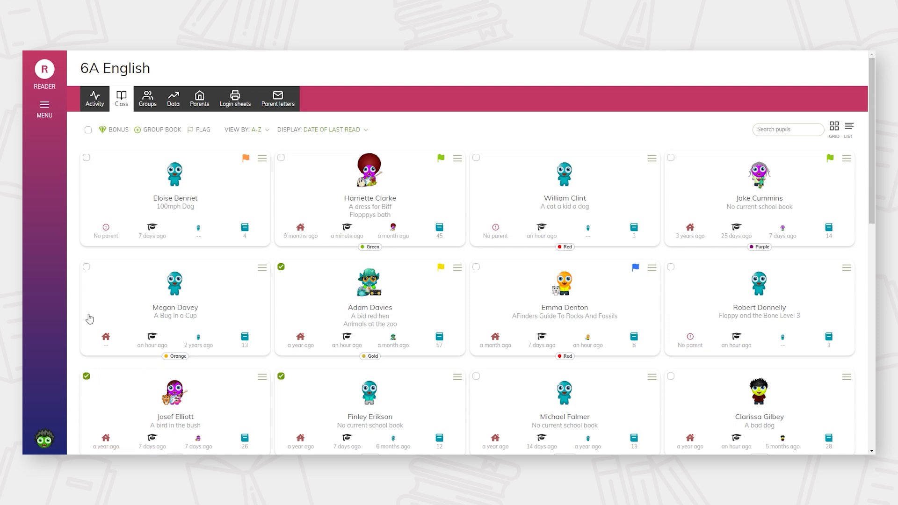
click(86, 268)
click(137, 133)
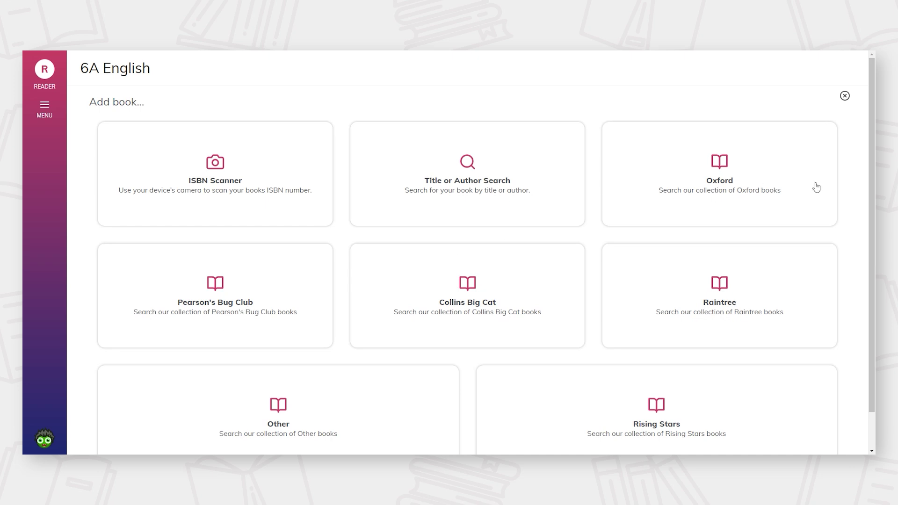
Search for books with "red" in the title and choose A big red hen
scroll(873, 267, down, 1)
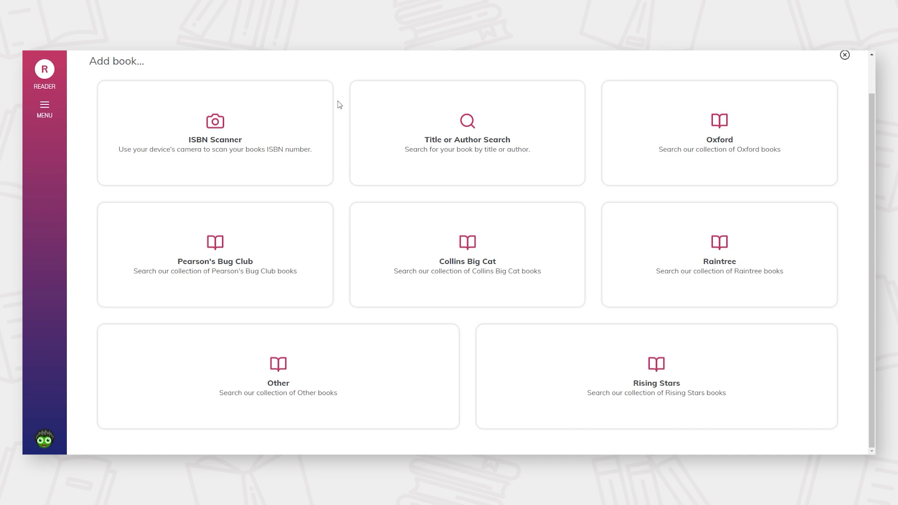
click(466, 127)
click(433, 170)
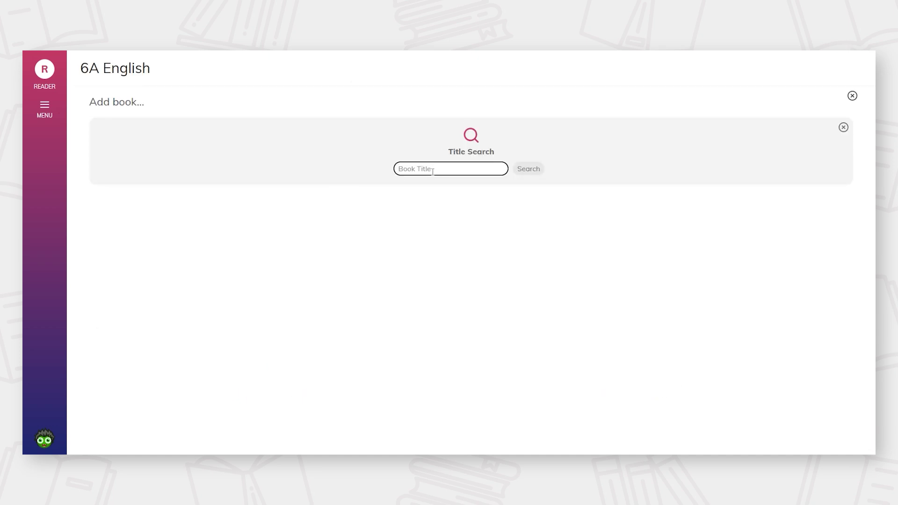
text(red)
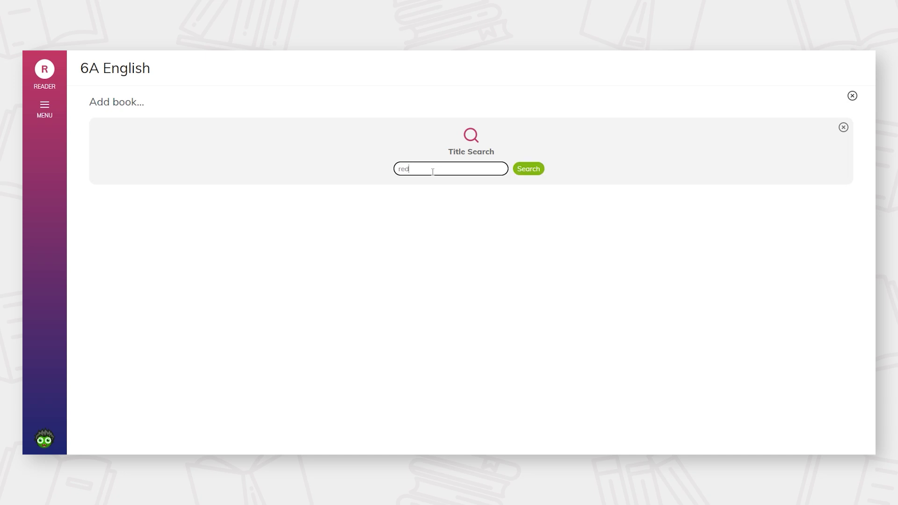
key(Return)
click(243, 317)
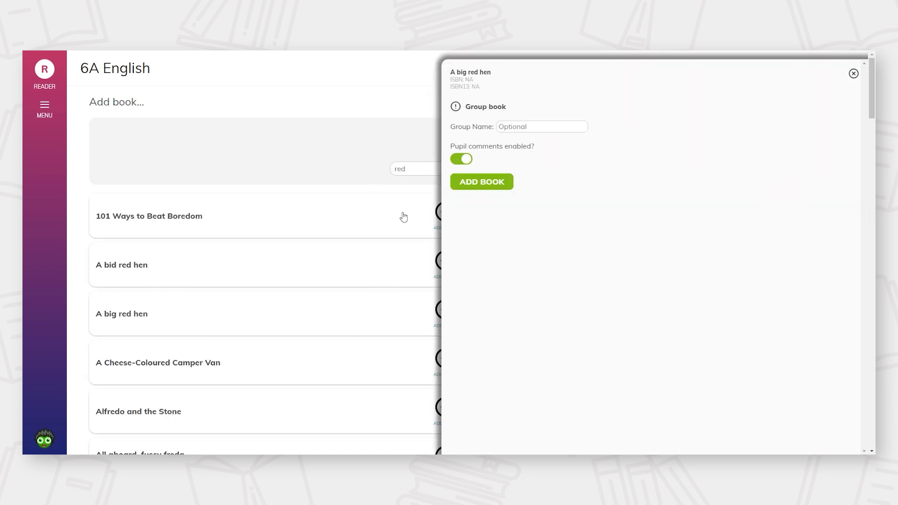
Name the group Red, add the group book with pupil comments enabled, and look through the reading groups
click(506, 126)
text(Red)
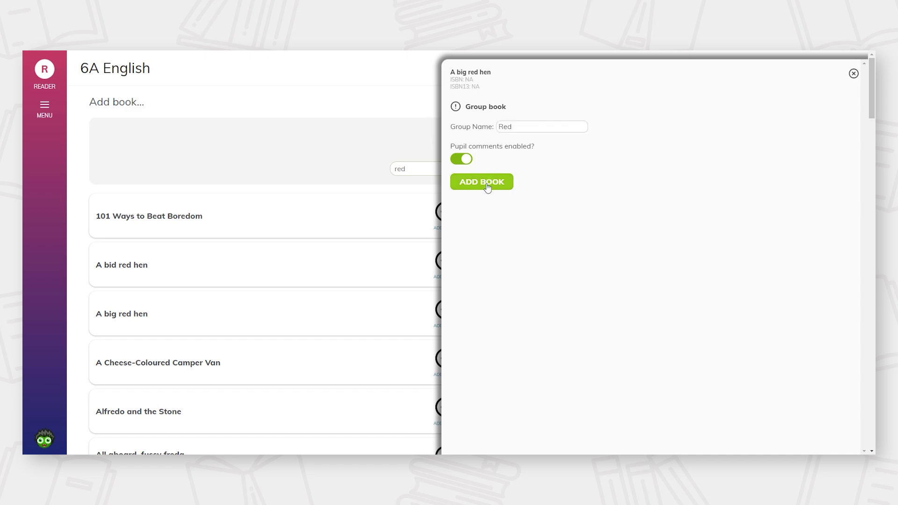
click(486, 183)
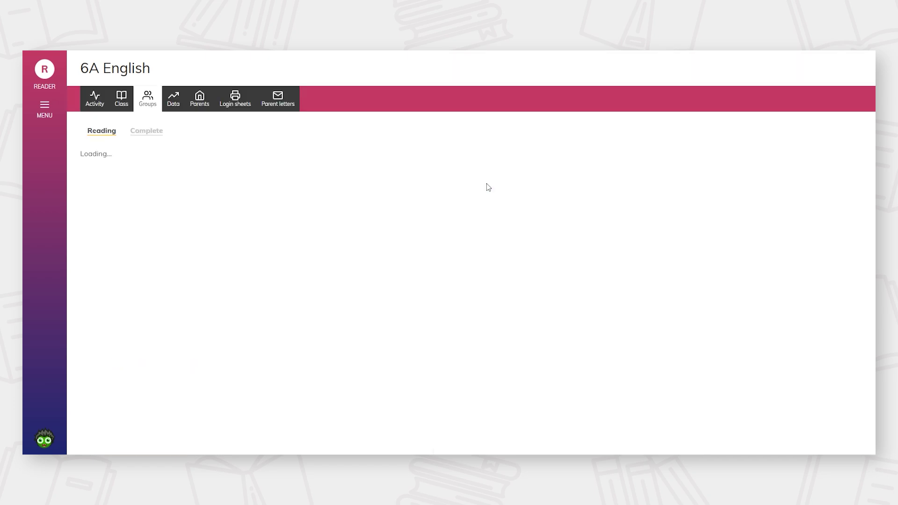
scroll(833, 123, down, 8)
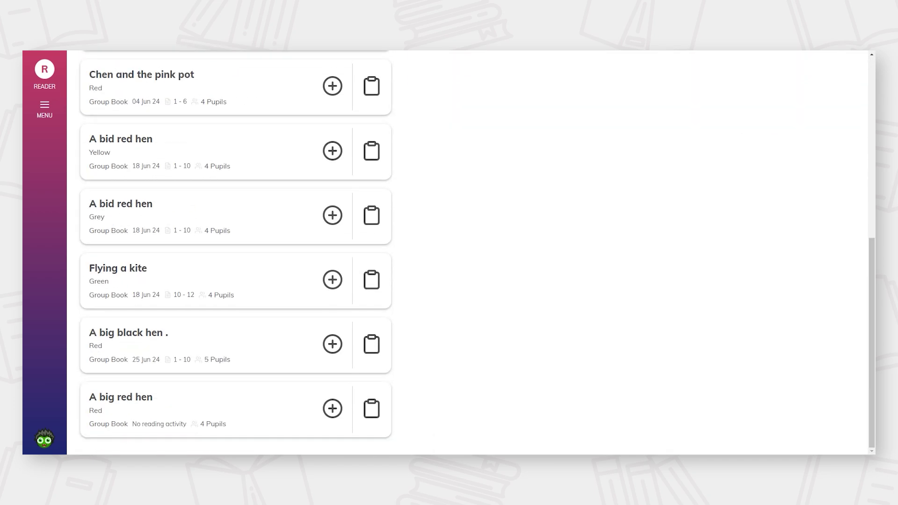
scroll(409, 275, up, 8)
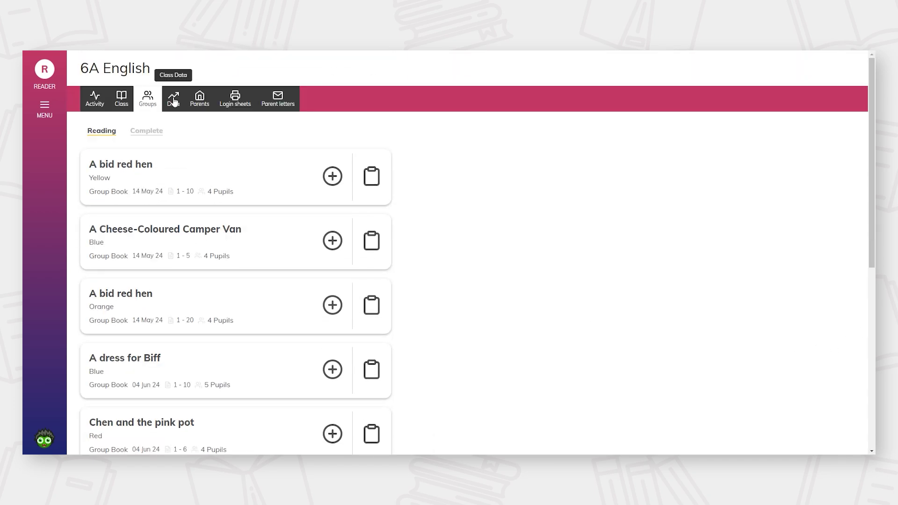
Include Teacher and Group logs alongside Pupil and Parent in the class reading data
click(174, 101)
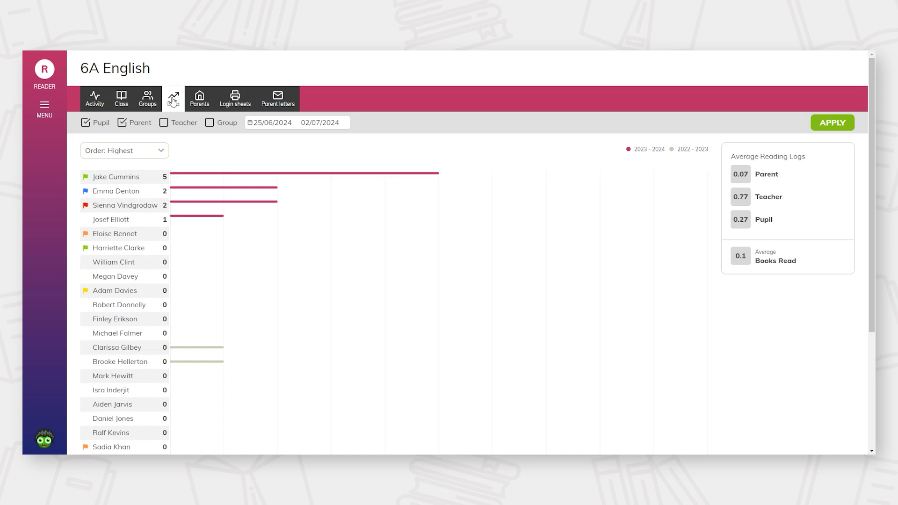
click(164, 123)
click(210, 124)
click(818, 129)
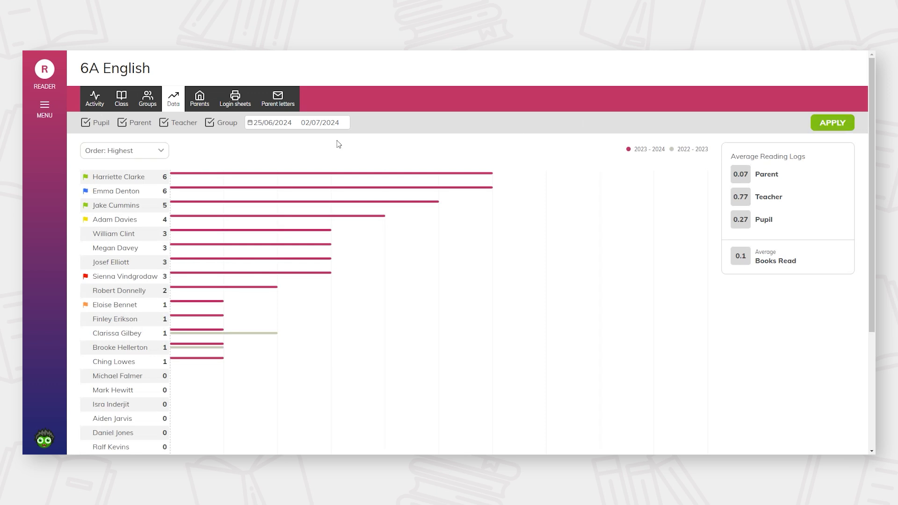
Set the start date of the class data's date range to 25/02/2024
click(263, 123)
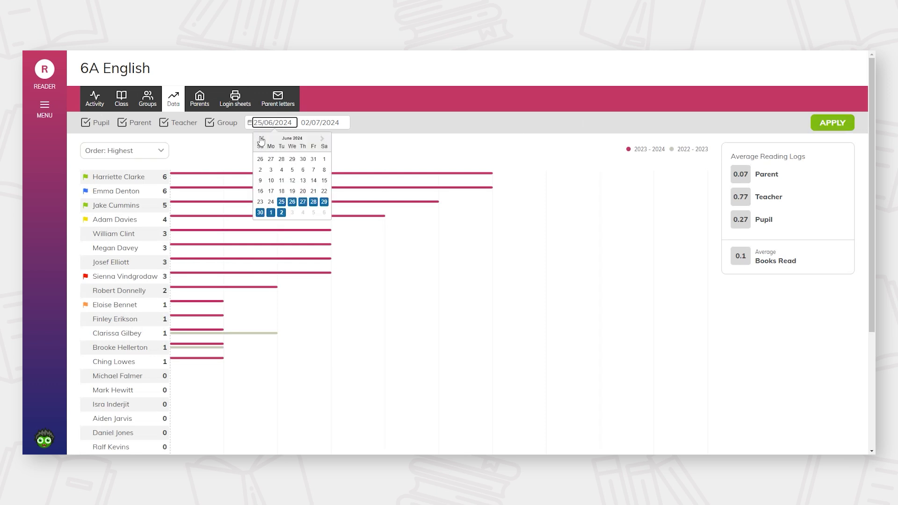
click(262, 139)
click(262, 139)
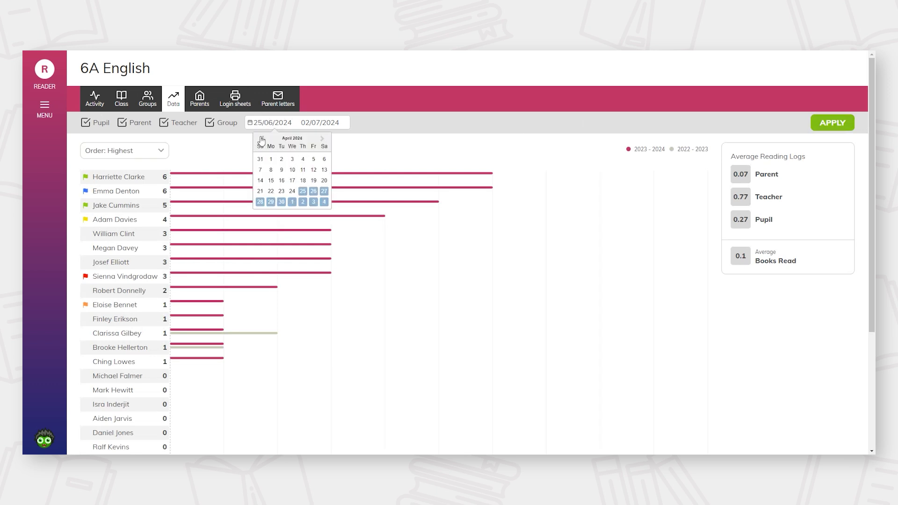
click(262, 139)
click(260, 160)
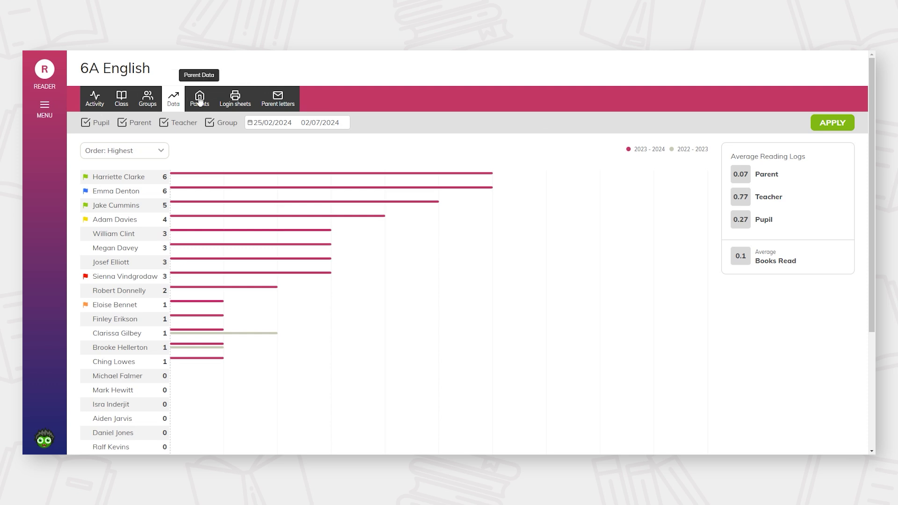
Review the class's parent data, including the list of students without associated parent accounts
click(200, 98)
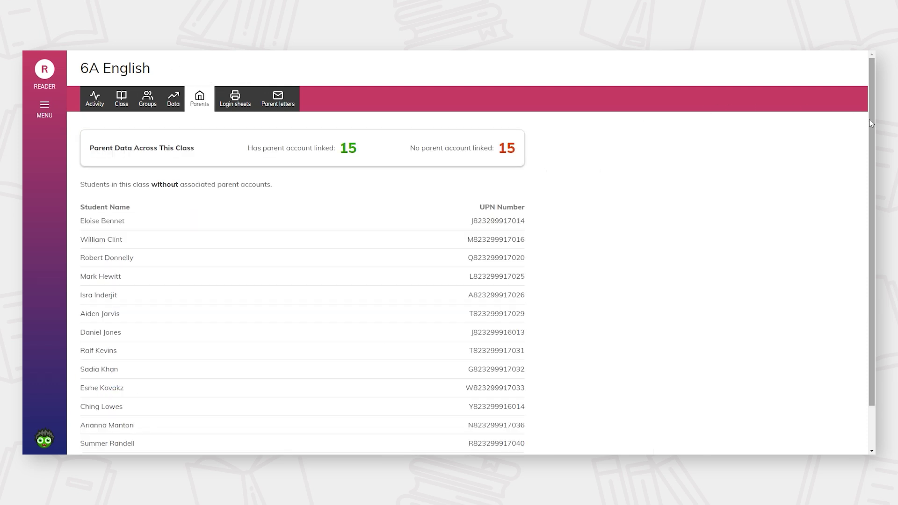
drag(871, 121, 874, 166)
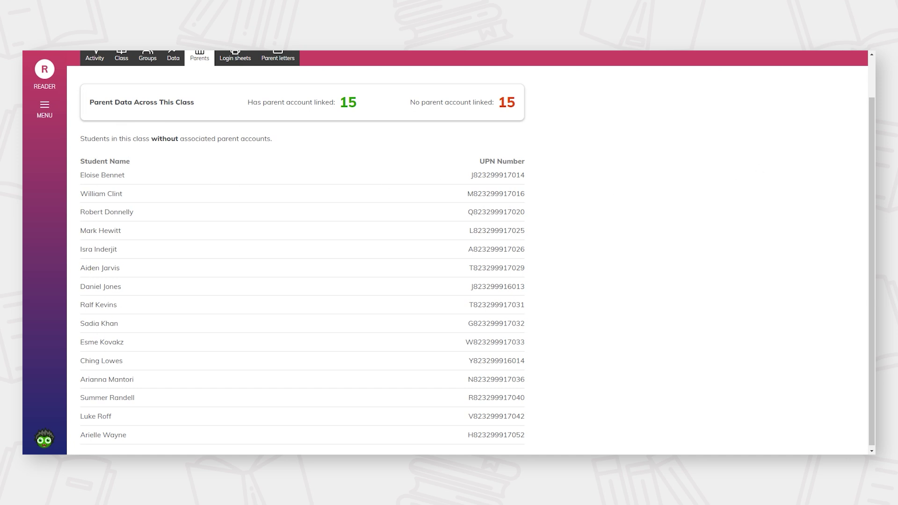
scroll(468, 253, up, 1)
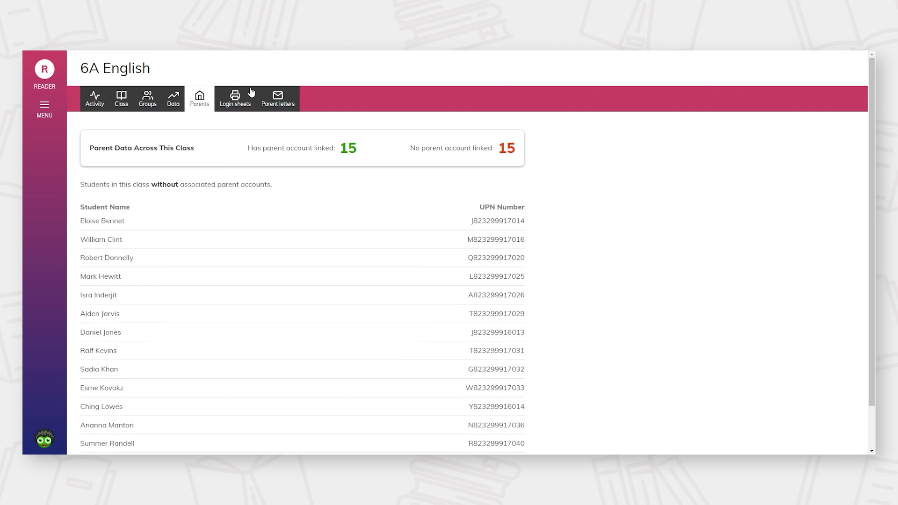
Open the printable pupil login sheets for the class and look through them
click(236, 103)
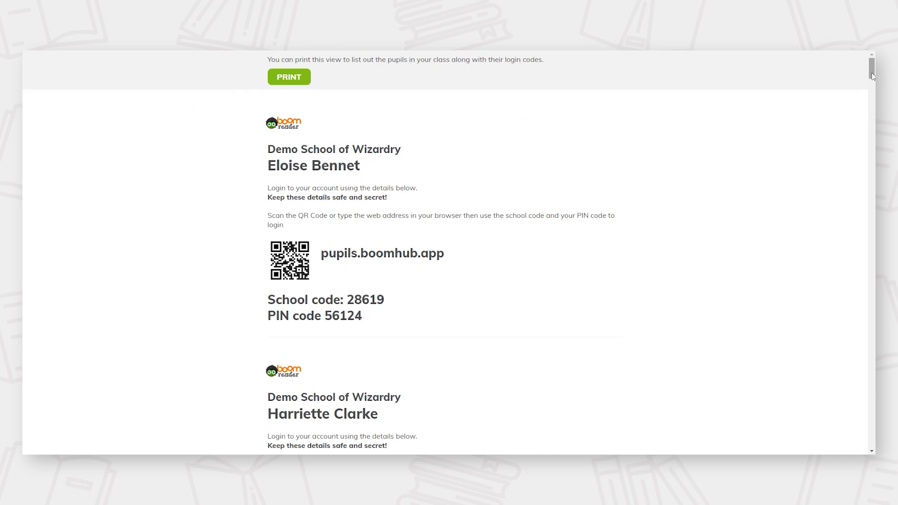
drag(873, 77, 872, 88)
scroll(871, 91, up, 5)
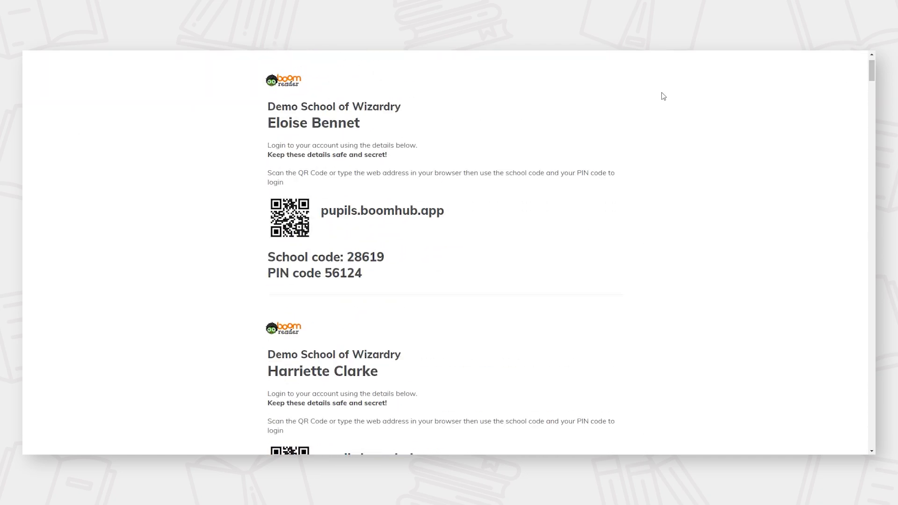